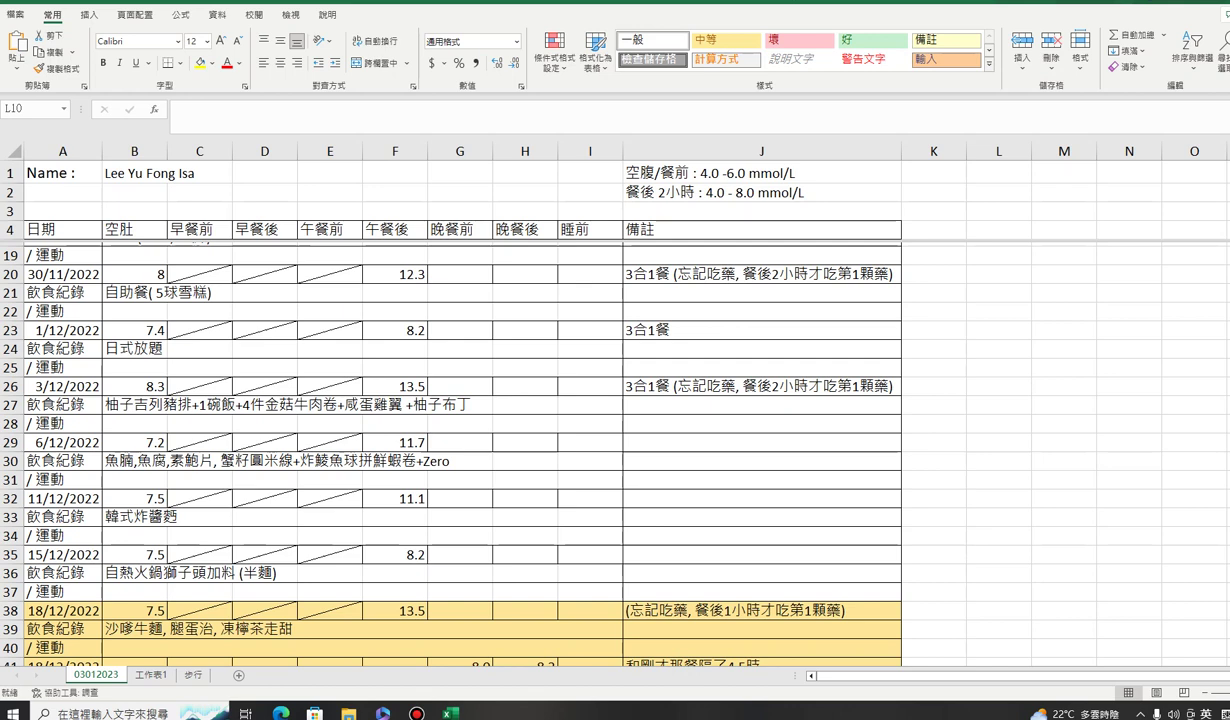
# Step: Examine the blood sugar readings, meal records and remarks on sheet 03012023 from 23/11/2022 through the last entry
pyautogui.scroll(6, 480, 450)
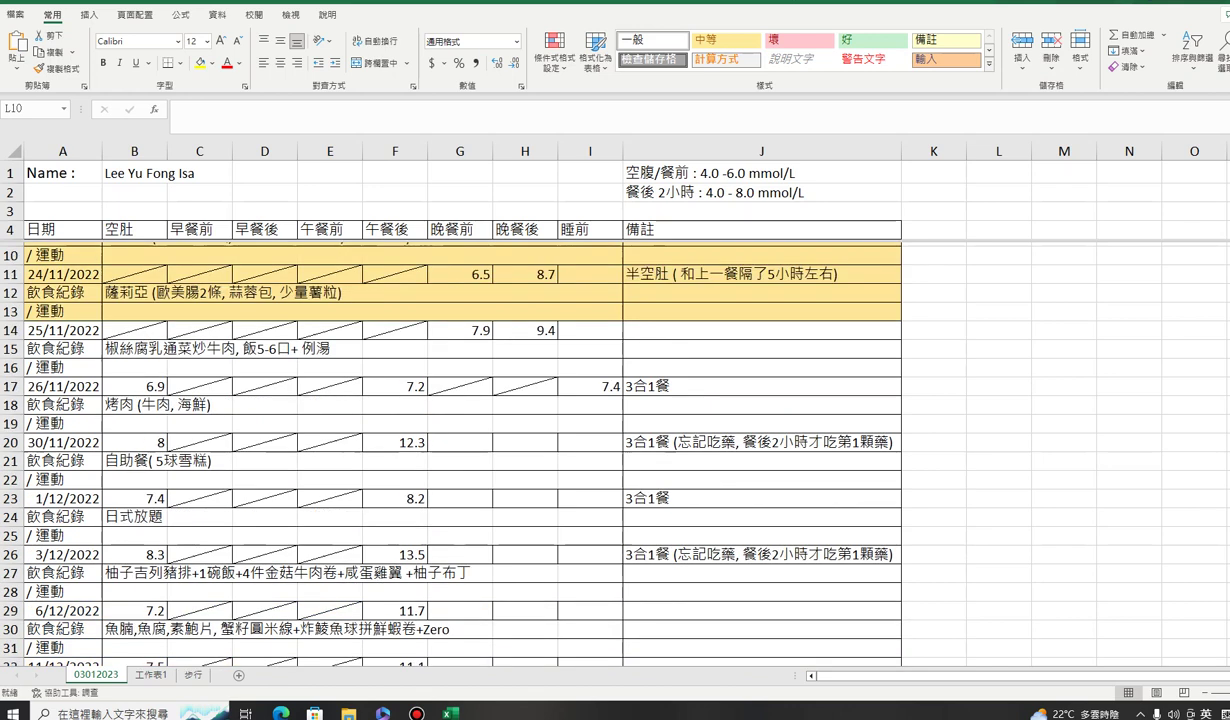
pyautogui.scroll(-1, 480, 450)
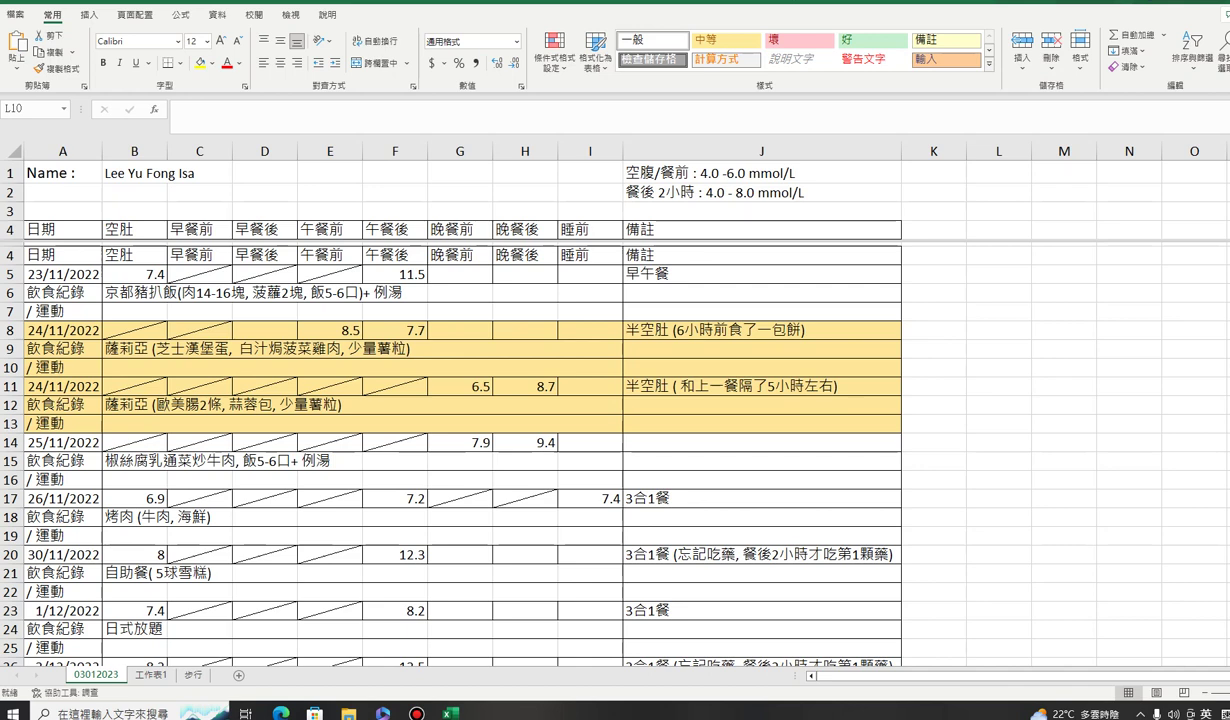
pyautogui.scroll(-3, 460, 450)
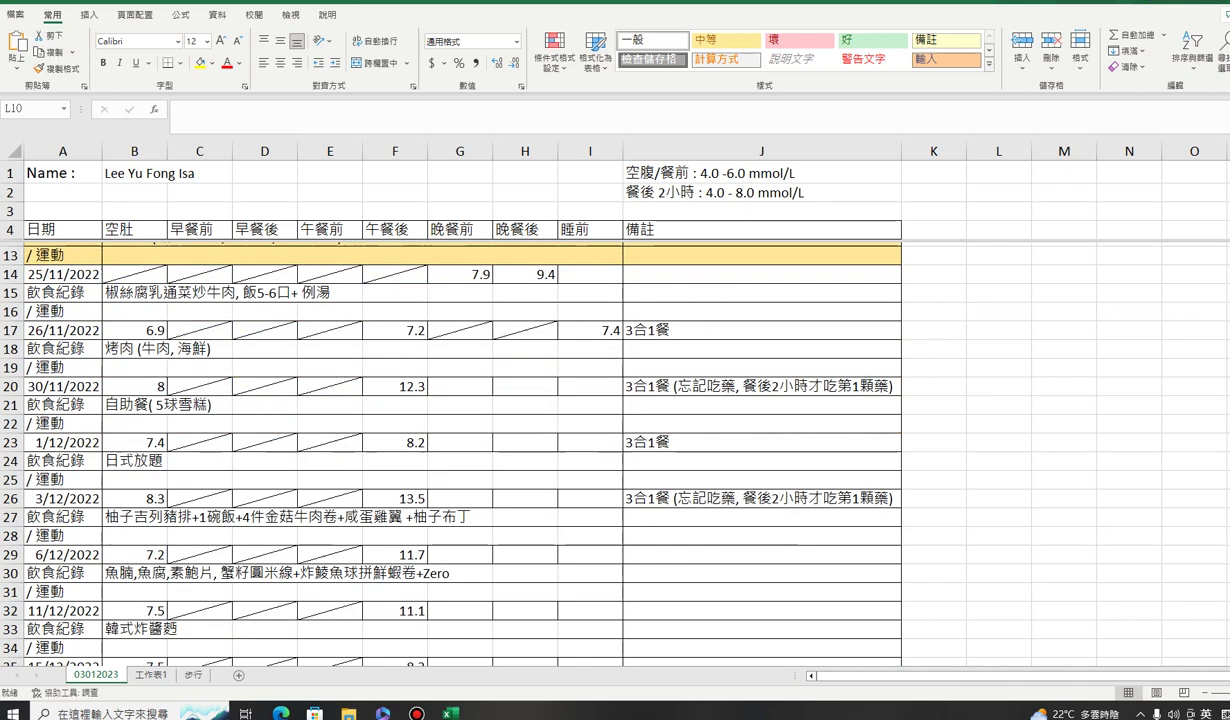
pyautogui.scroll(4, 460, 450)
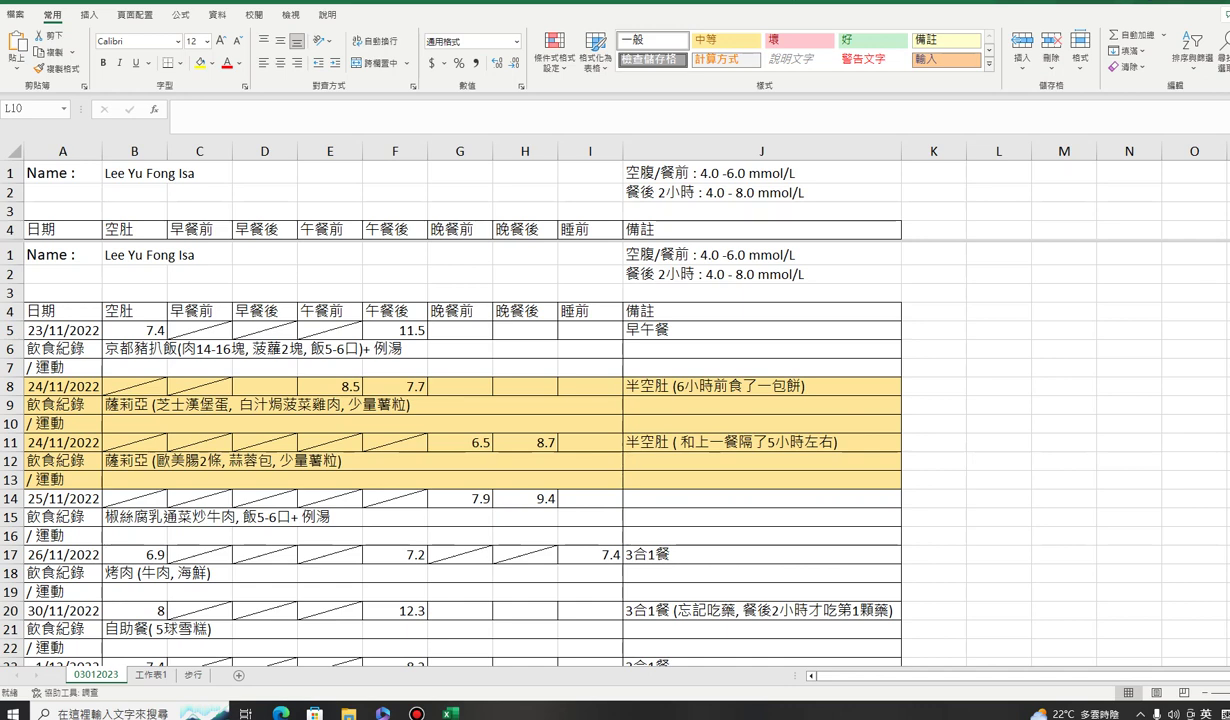
pyautogui.scroll(-3, 480, 450)
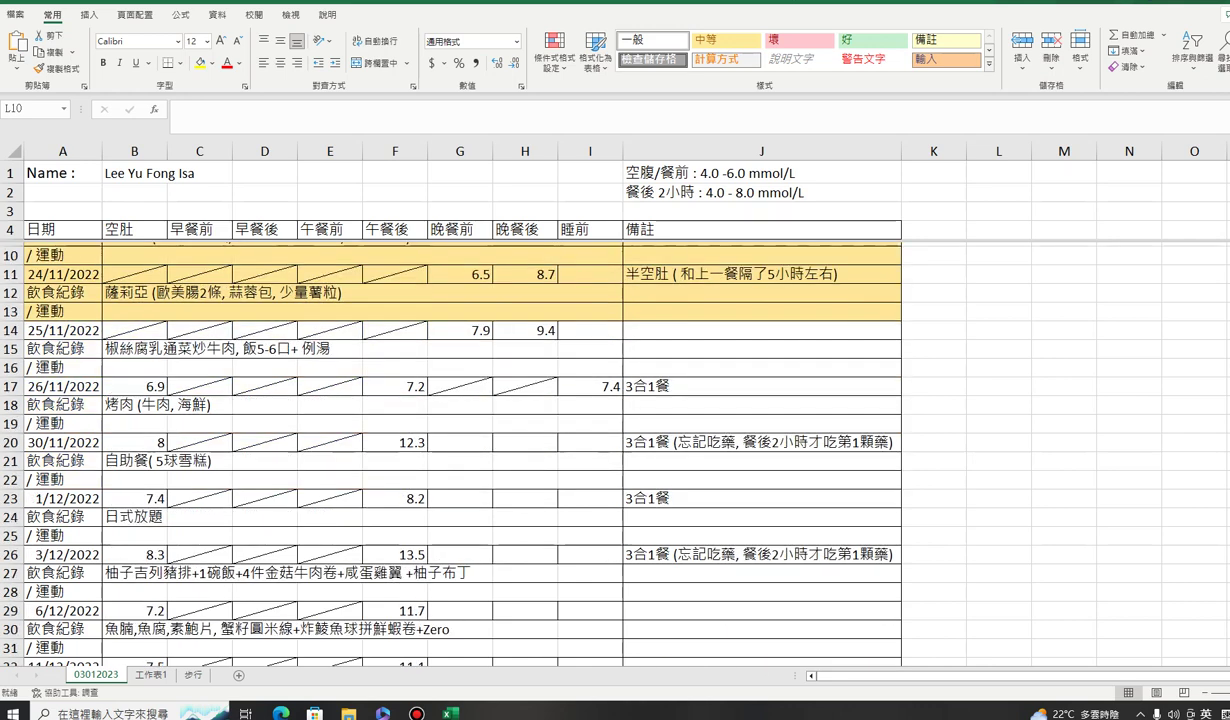
pyautogui.scroll(-5, 480, 450)
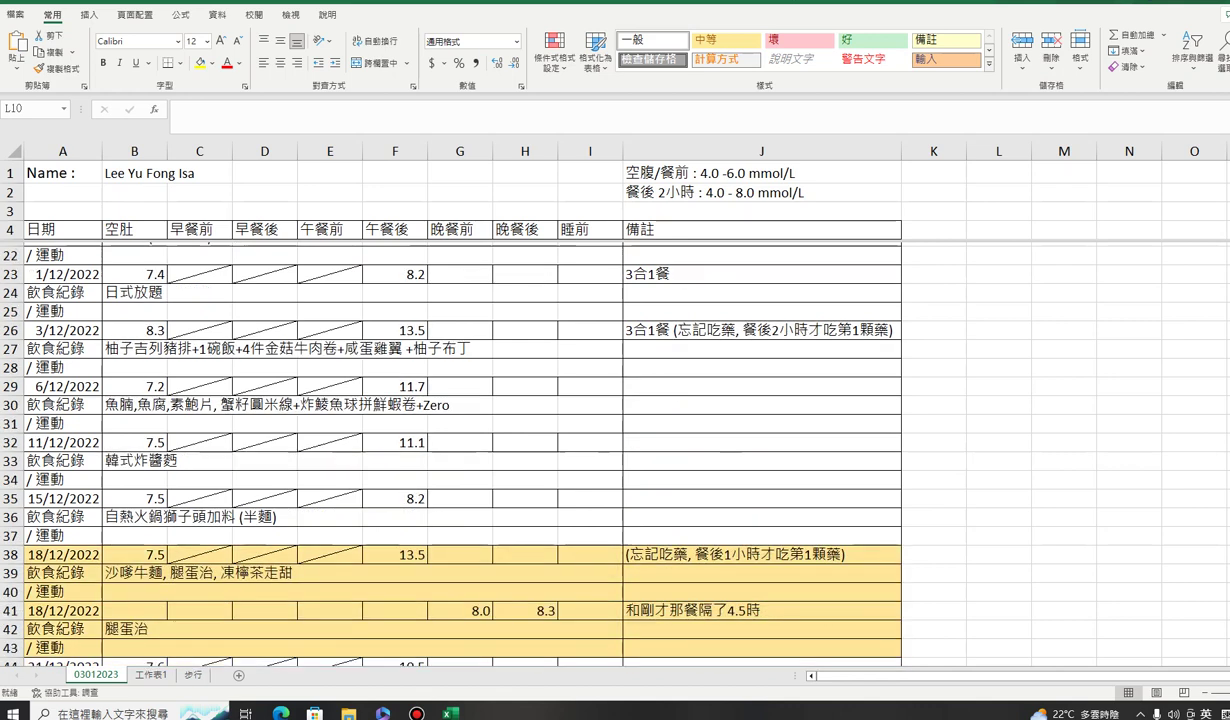
pyautogui.scroll(-2, 480, 450)
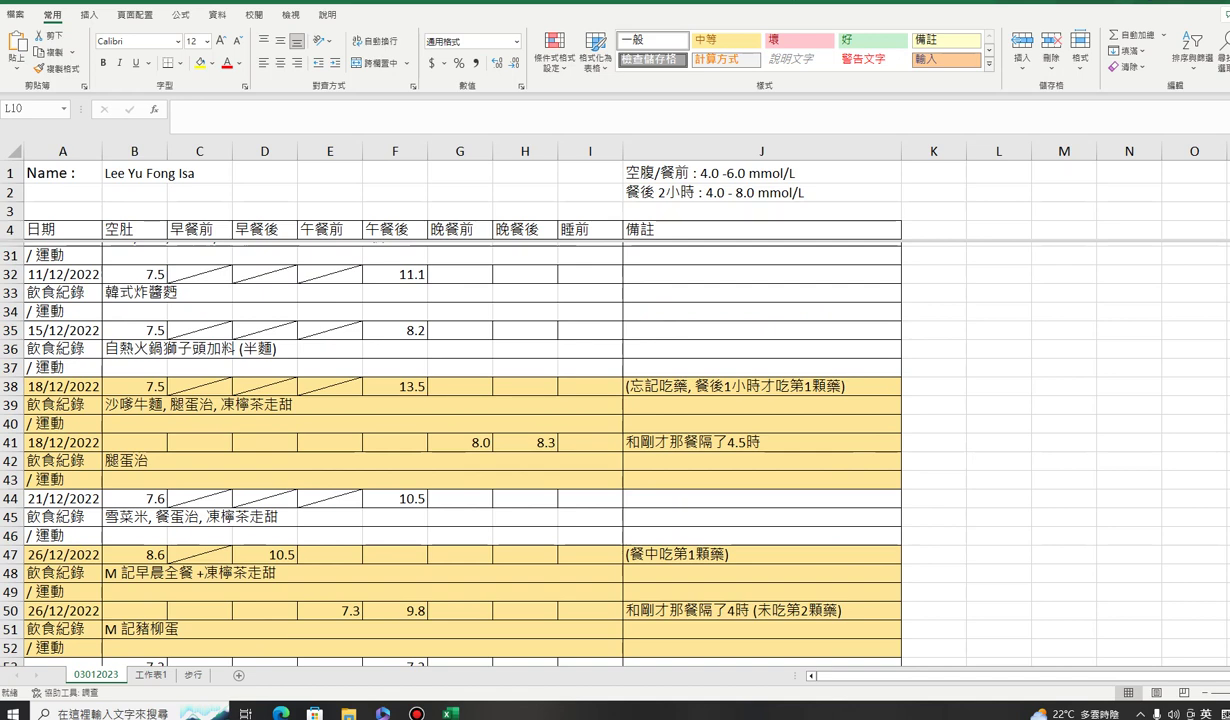
pyautogui.scroll(9, 460, 450)
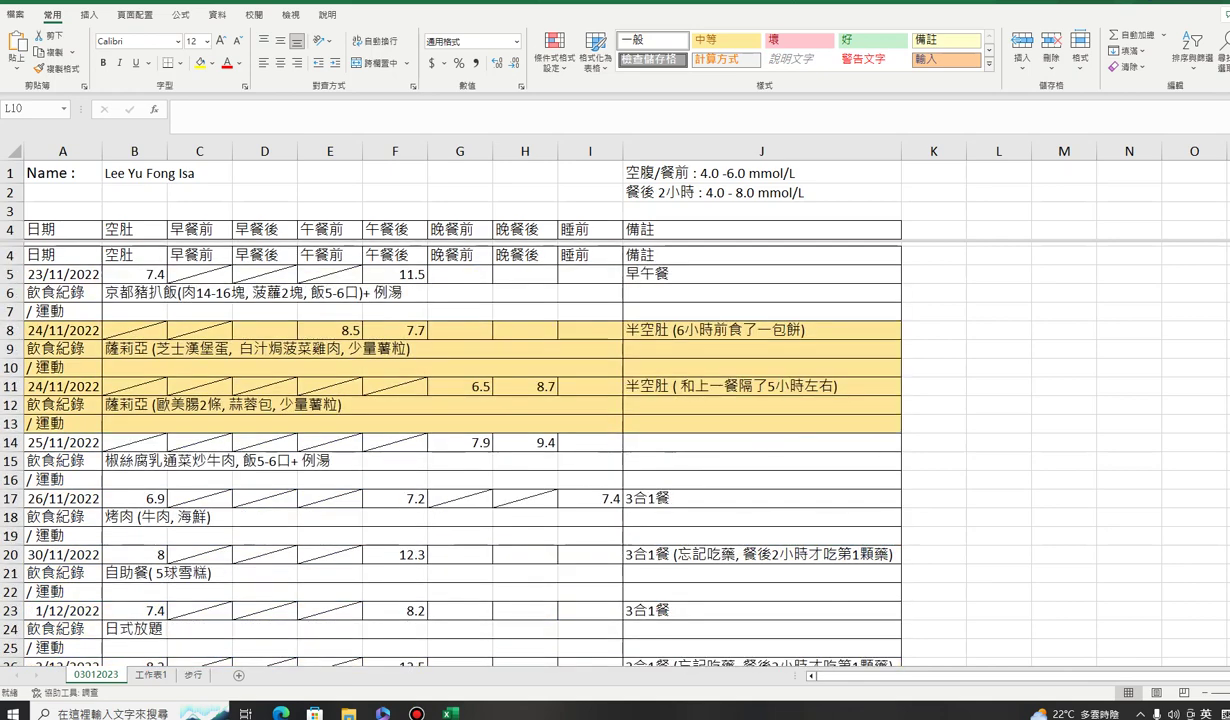
pyautogui.scroll(-2, 460, 450)
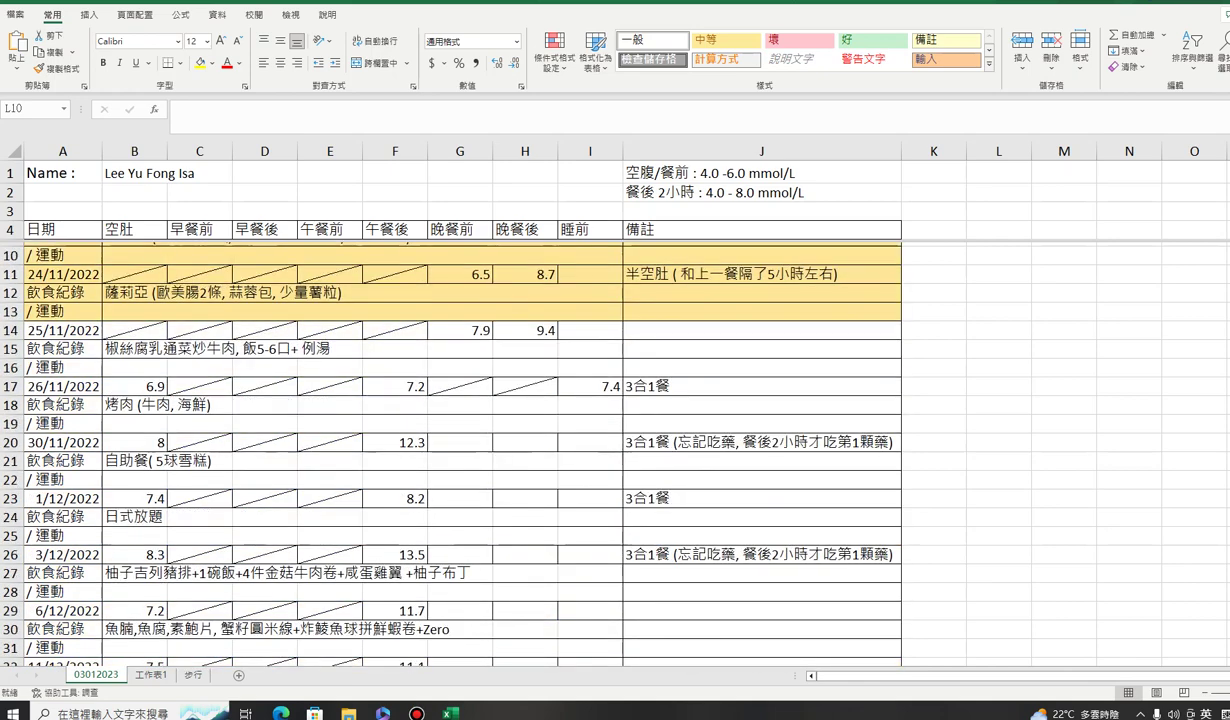
pyautogui.scroll(-2, 460, 450)
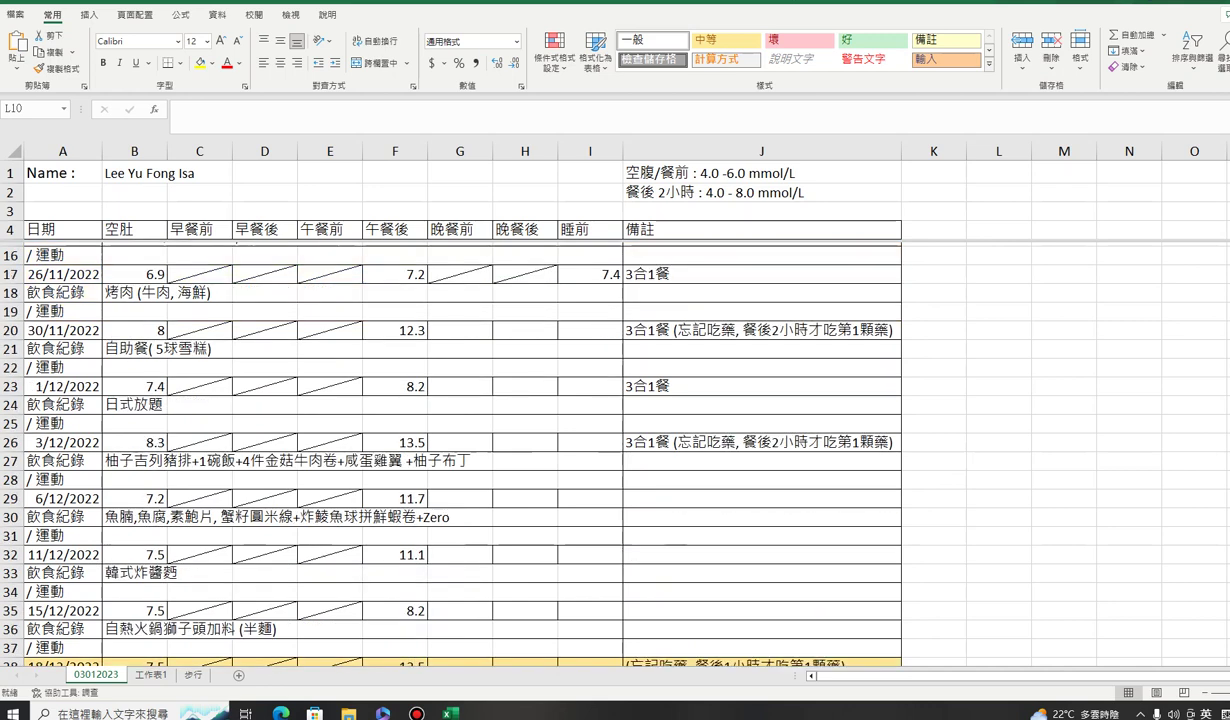
pyautogui.scroll(-2, 460, 450)
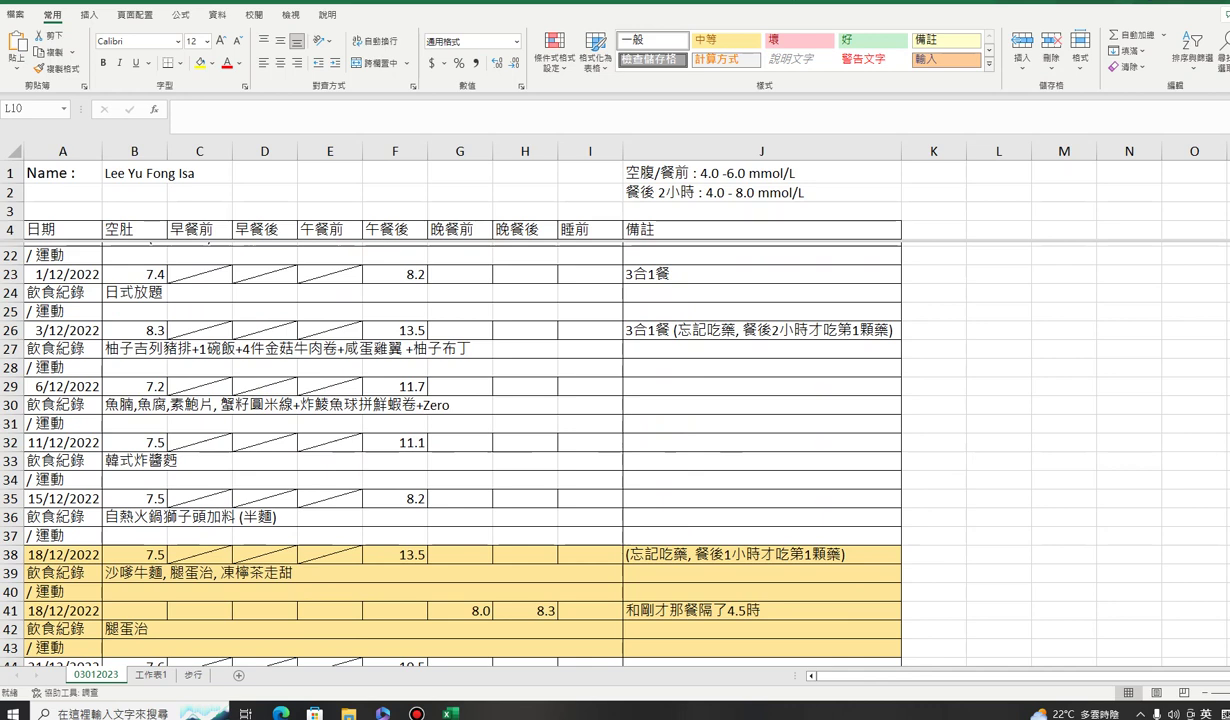
pyautogui.scroll(-2, 460, 450)
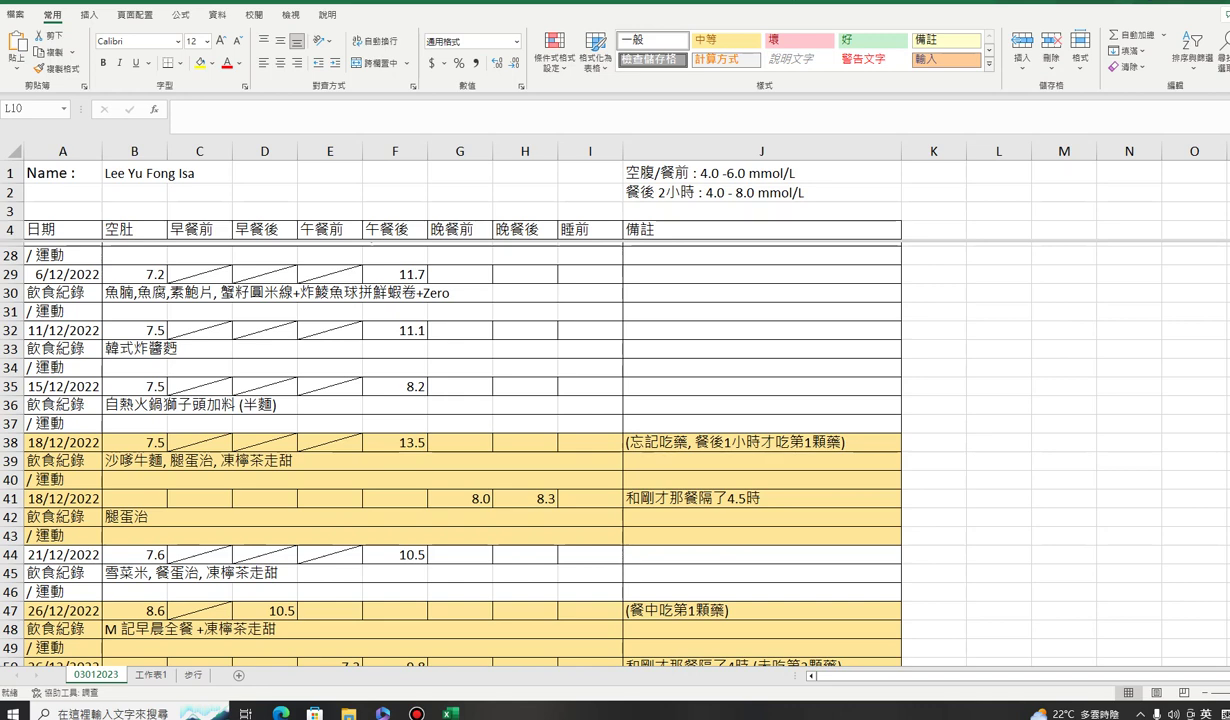
pyautogui.scroll(5, 460, 450)
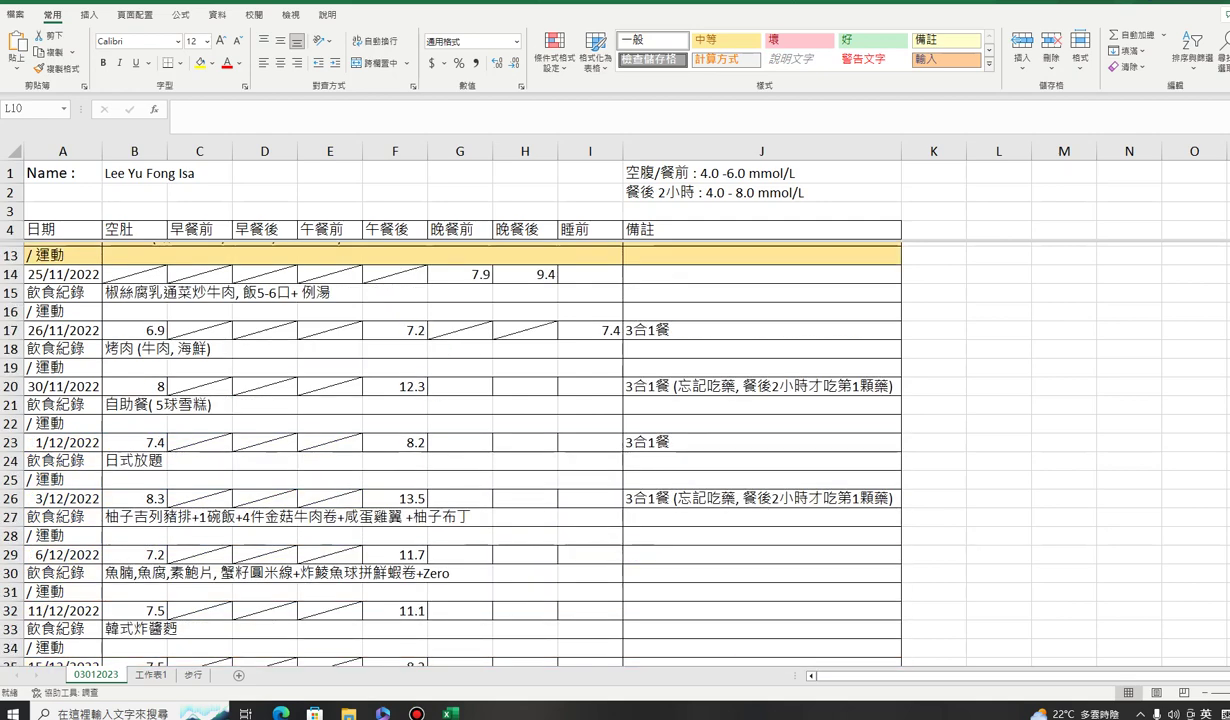
pyautogui.scroll(4, 460, 450)
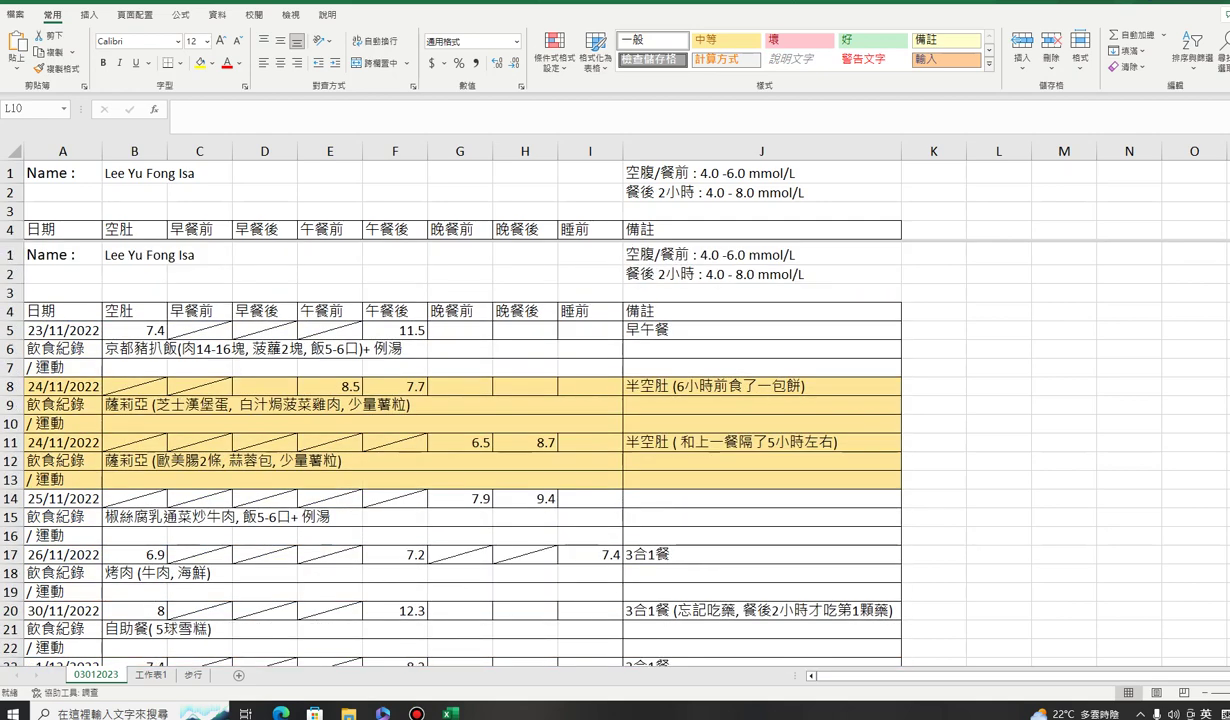
pyautogui.scroll(-1, 460, 450)
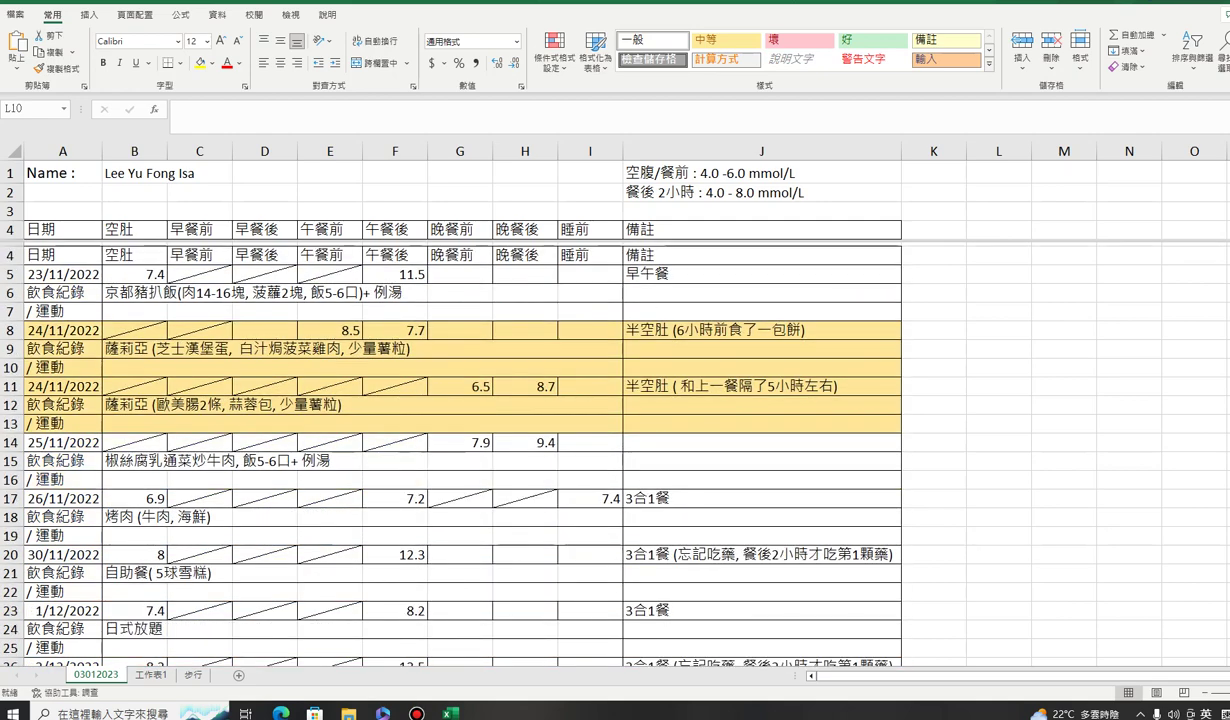
pyautogui.scroll(-3, 460, 450)
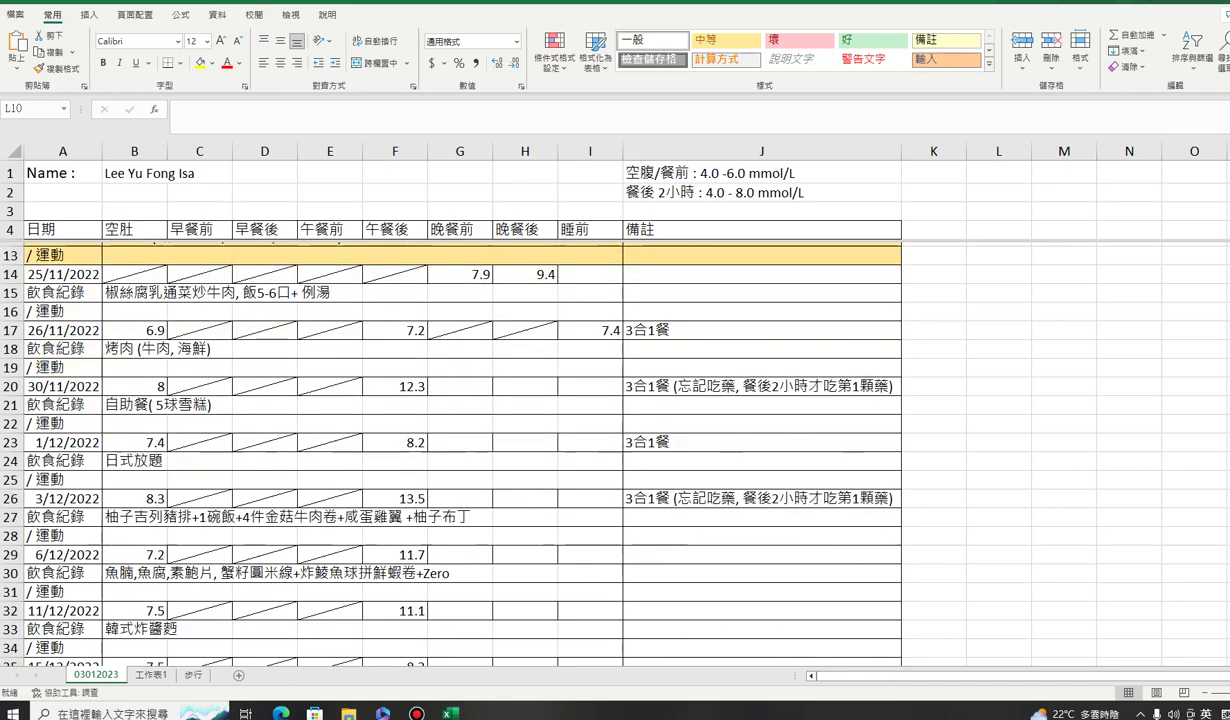
pyautogui.scroll(-3, 460, 450)
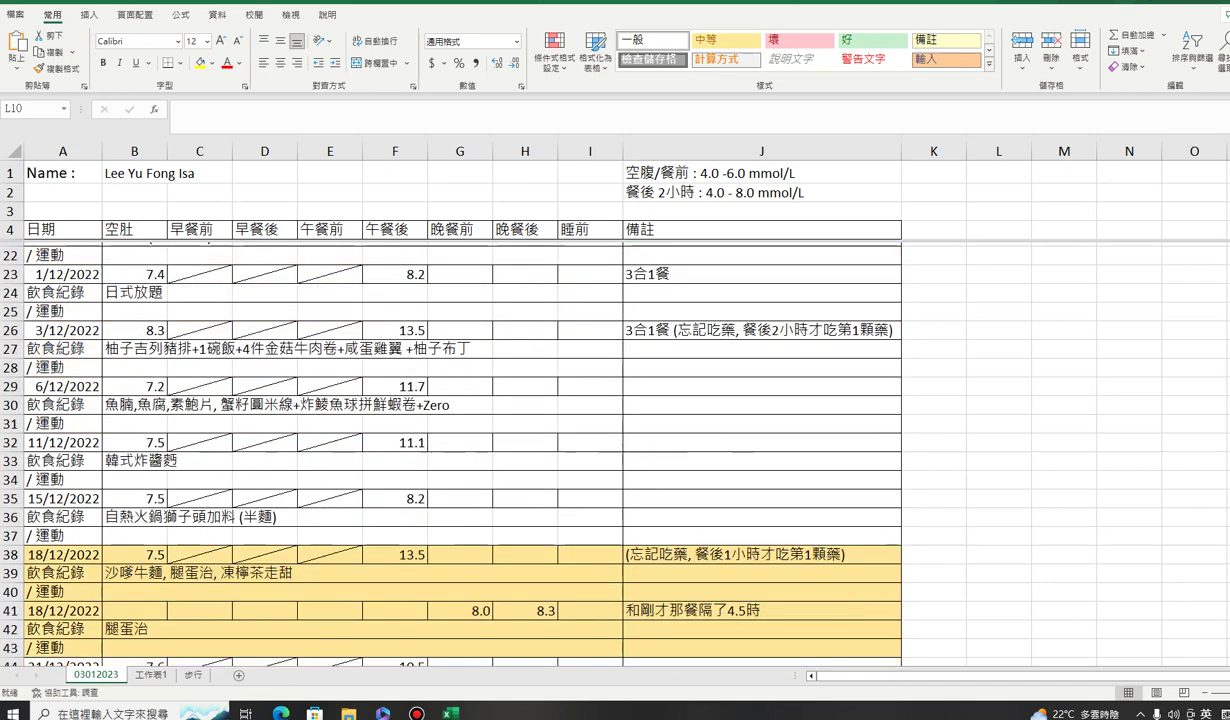
pyautogui.scroll(-2, 460, 450)
pyautogui.scroll(-2, 460, 450)
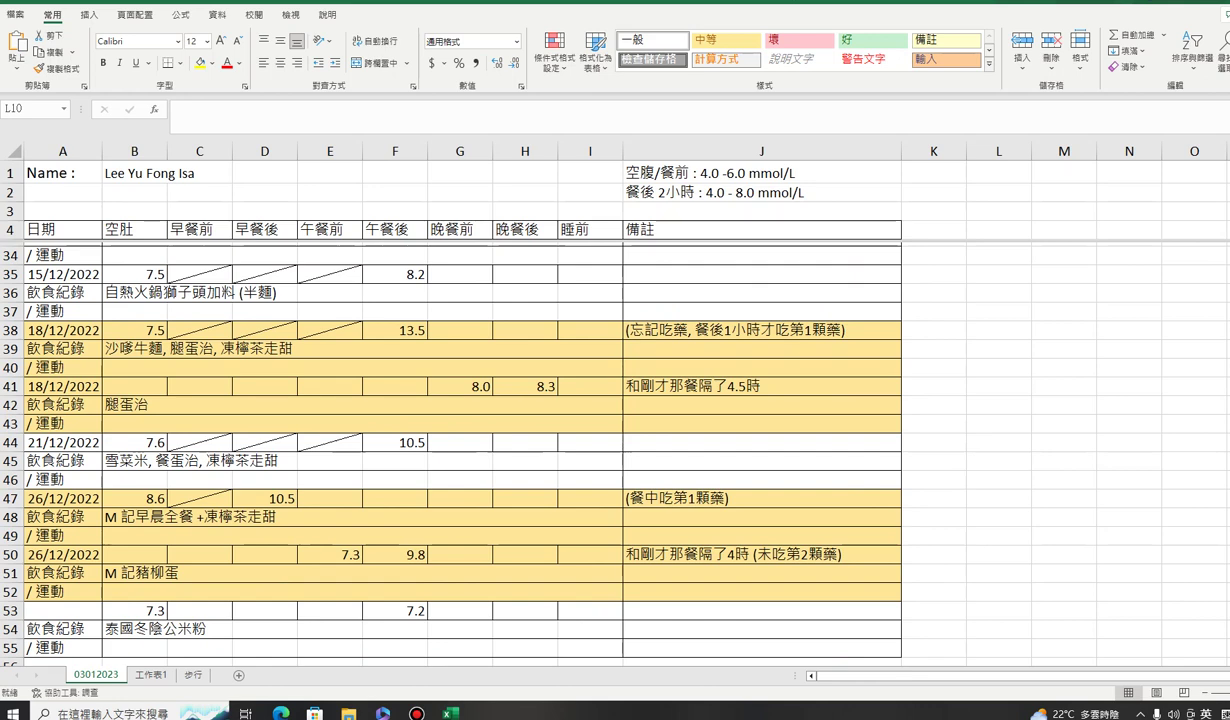
pyautogui.scroll(-2, 460, 450)
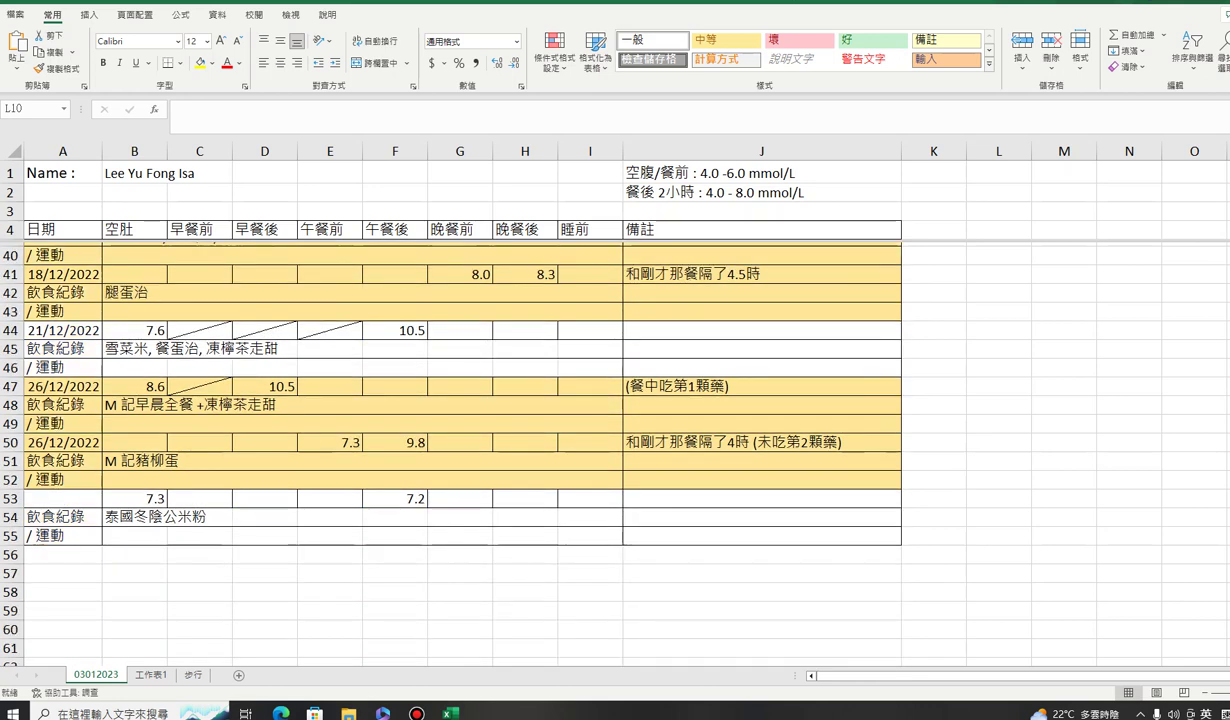
# Step: Switch to sheet 工作表1 and examine the fasting, after-meal and bedtime readings from 7/1/2023 to 8/3/2023
pyautogui.hotkey('ctrl', 'pagedown')
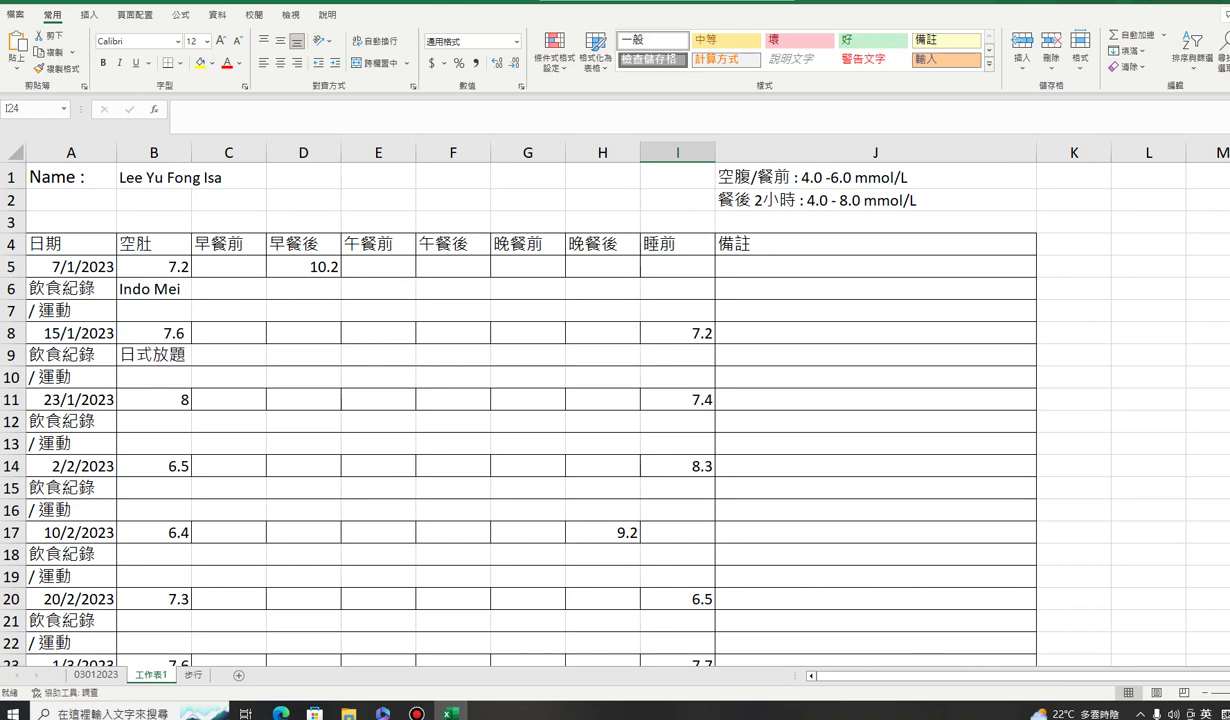
pyautogui.scroll(-1, 600, 400)
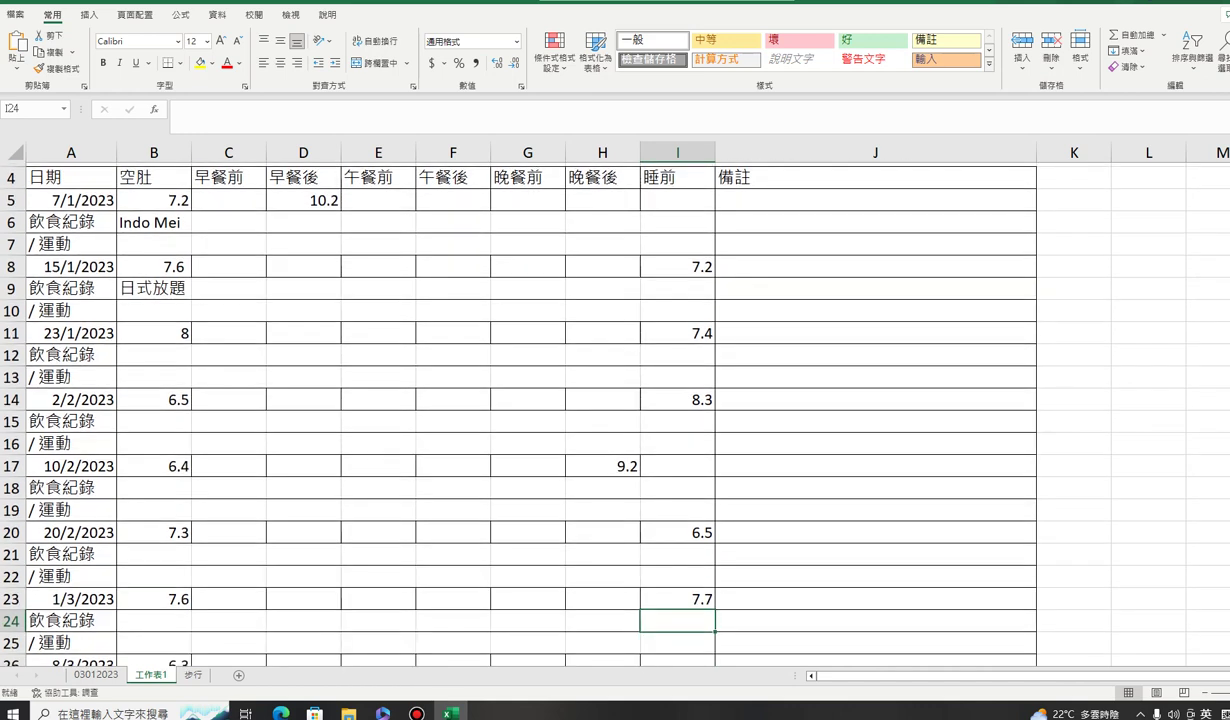
pyautogui.scroll(-1, 600, 400)
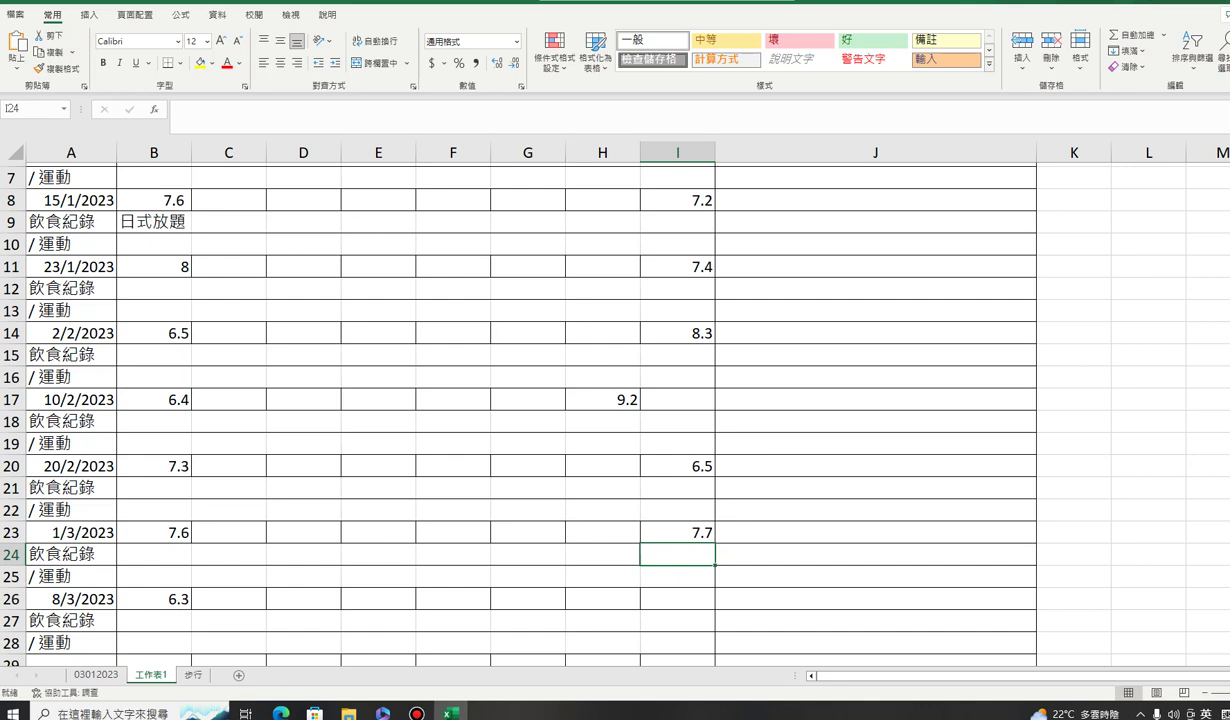
pyautogui.scroll(2, 615, 400)
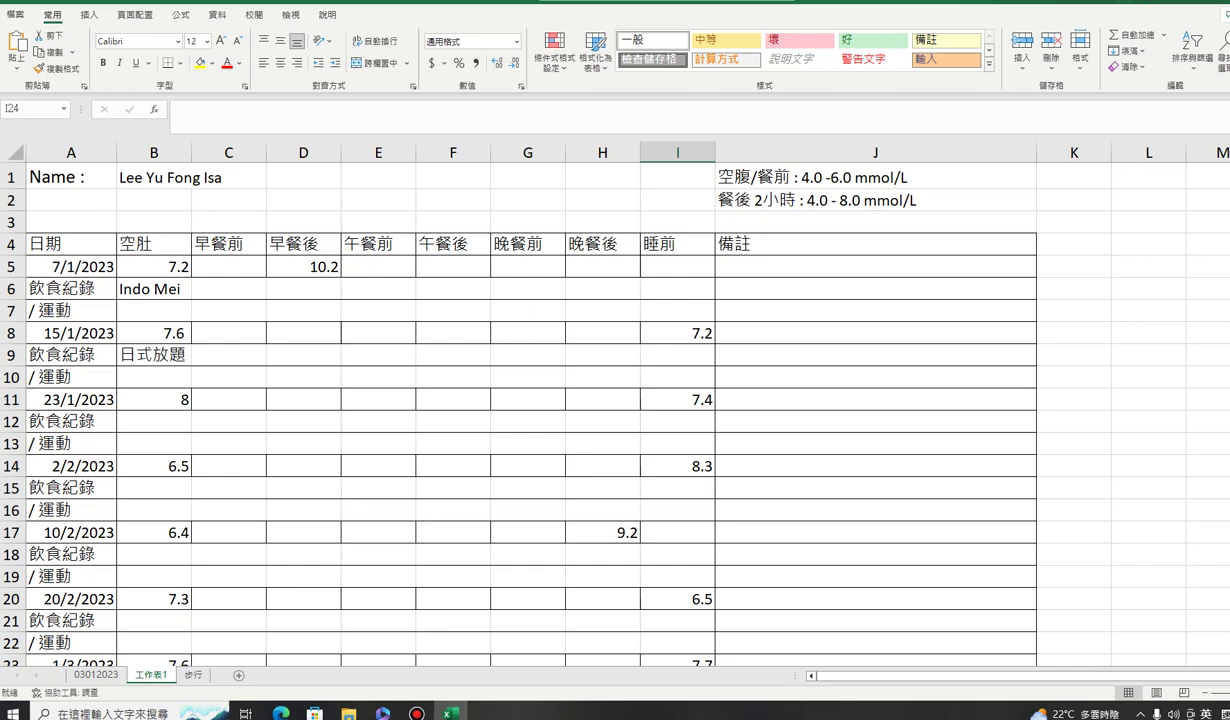
pyautogui.scroll(-2, 600, 400)
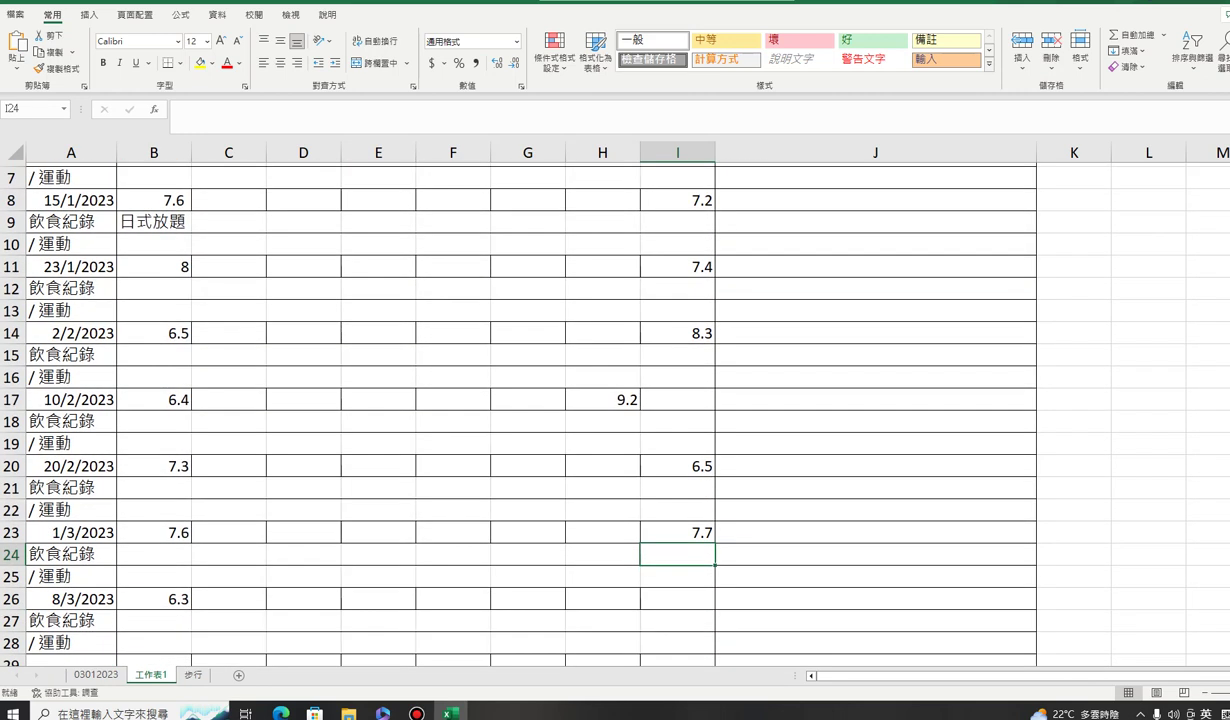
pyautogui.scroll(-1, 600, 400)
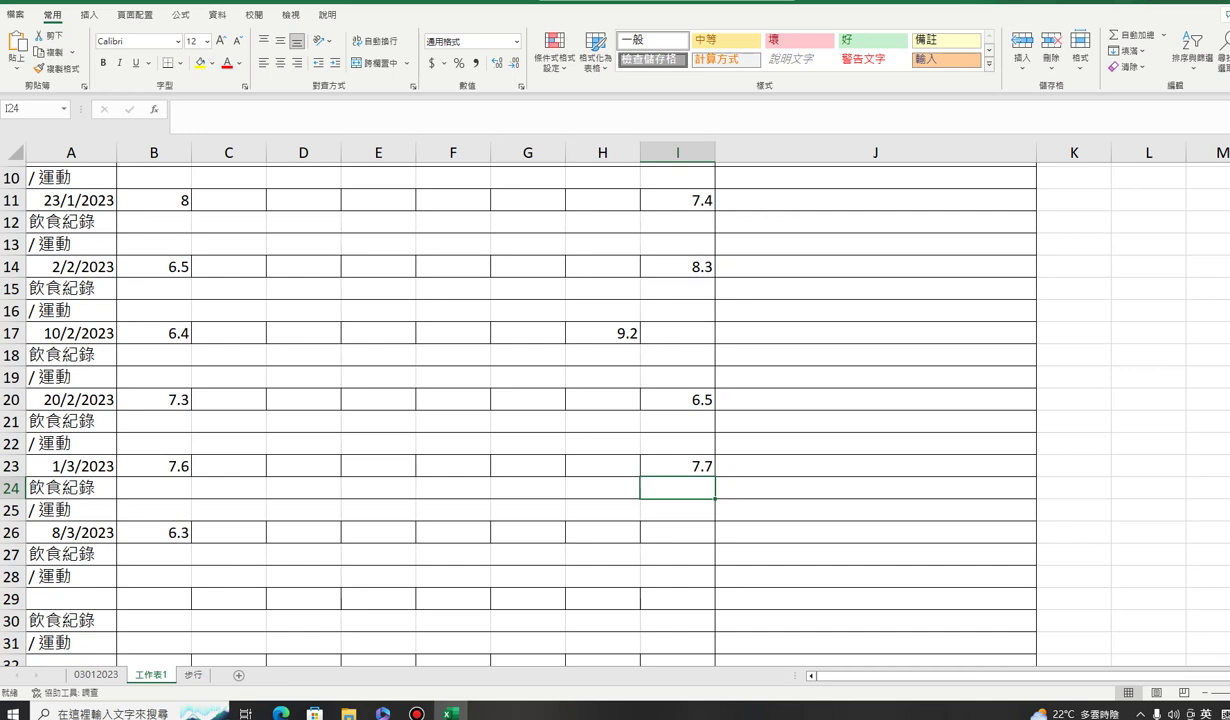
pyautogui.scroll(3, 615, 400)
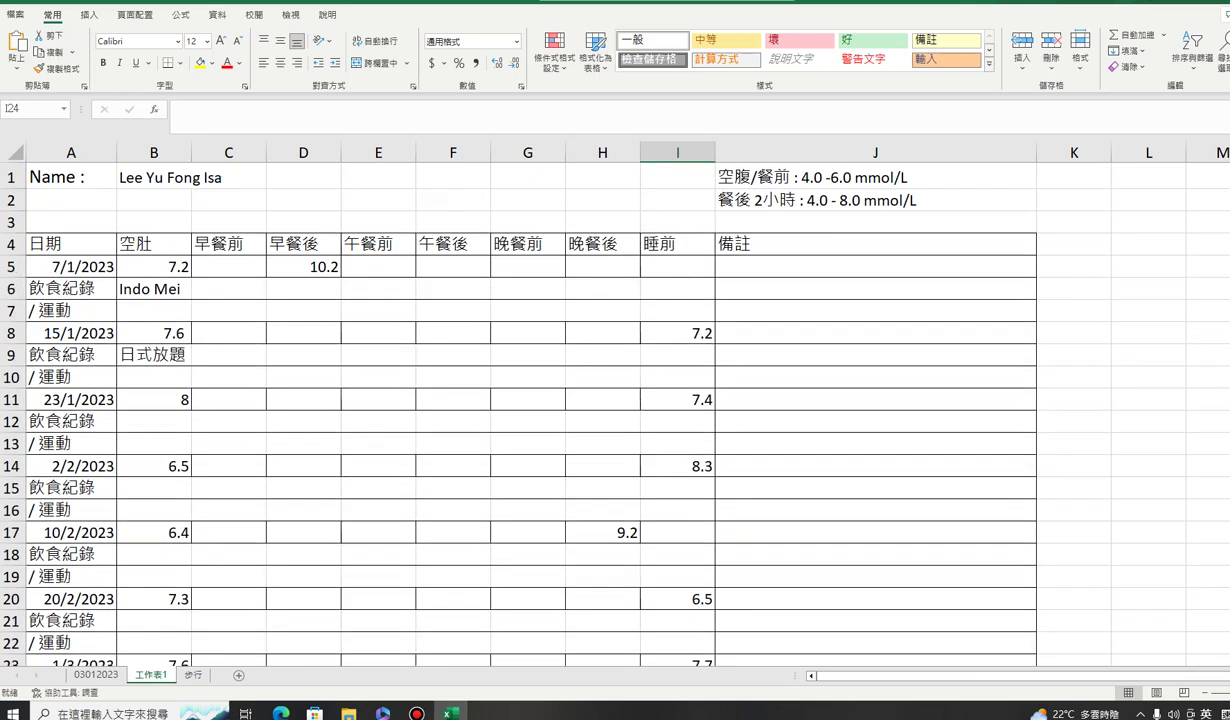
pyautogui.scroll(-3, 615, 400)
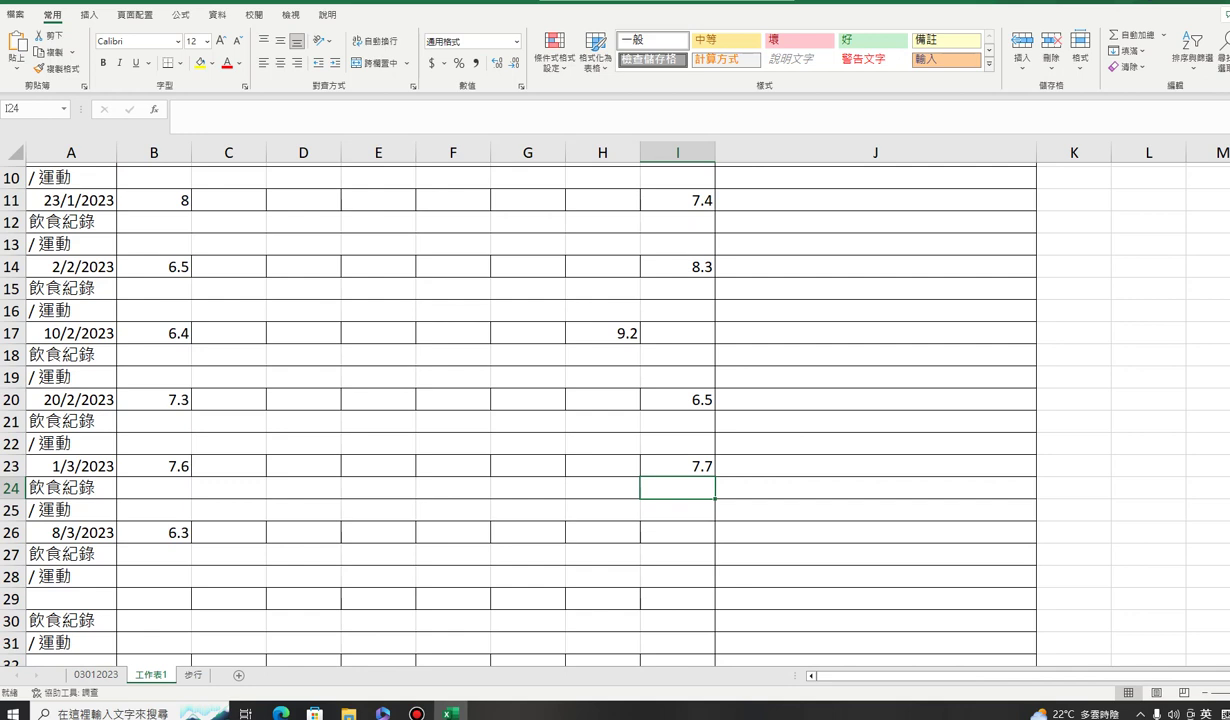
pyautogui.scroll(2, 615, 400)
pyautogui.scroll(-3, 615, 400)
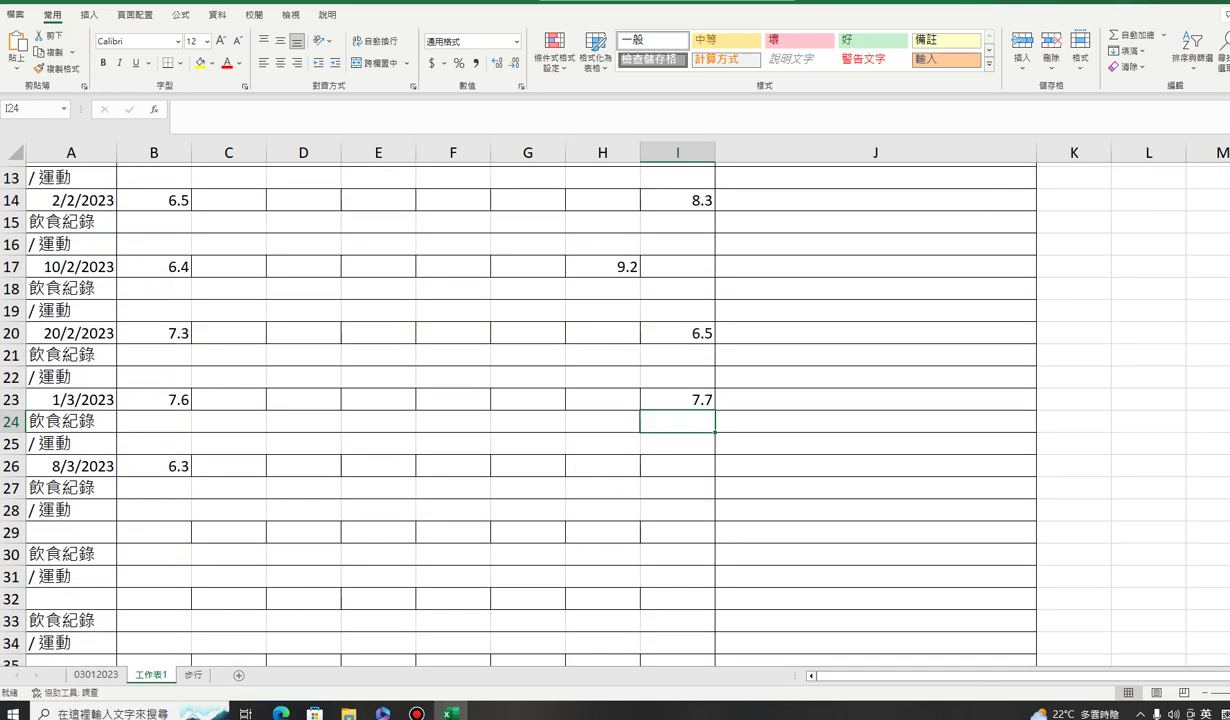
pyautogui.scroll(-1, 615, 400)
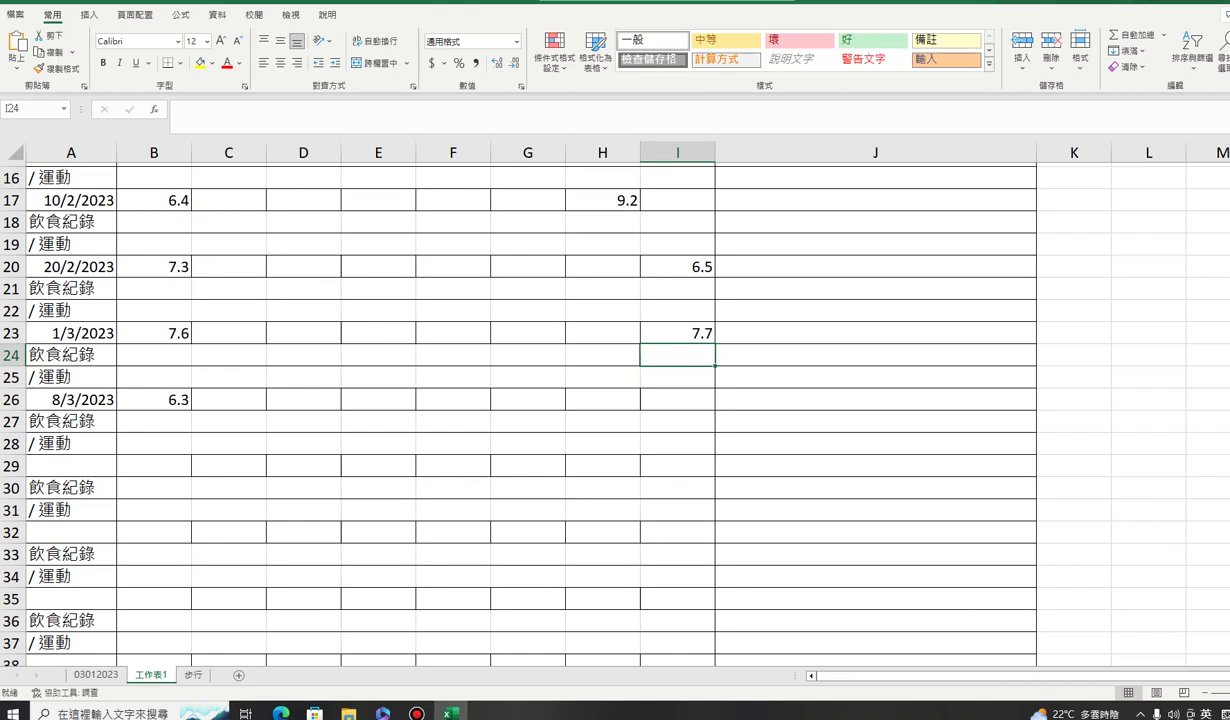
pyautogui.scroll(-1, 615, 400)
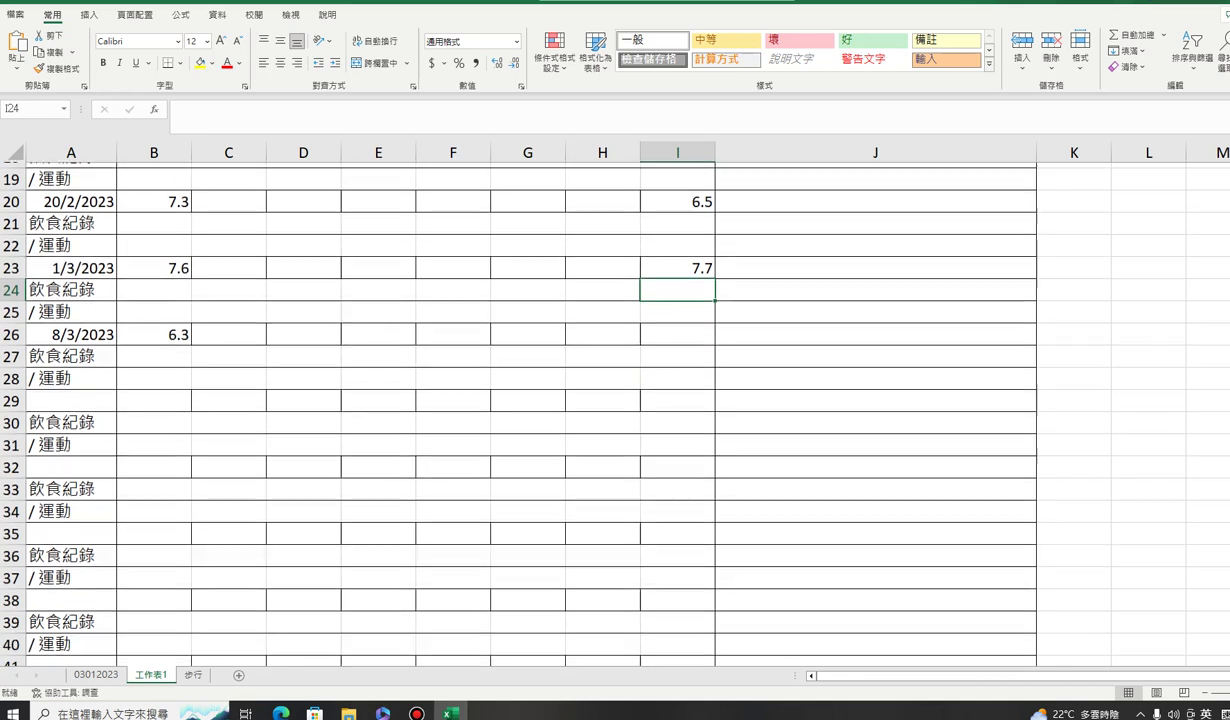